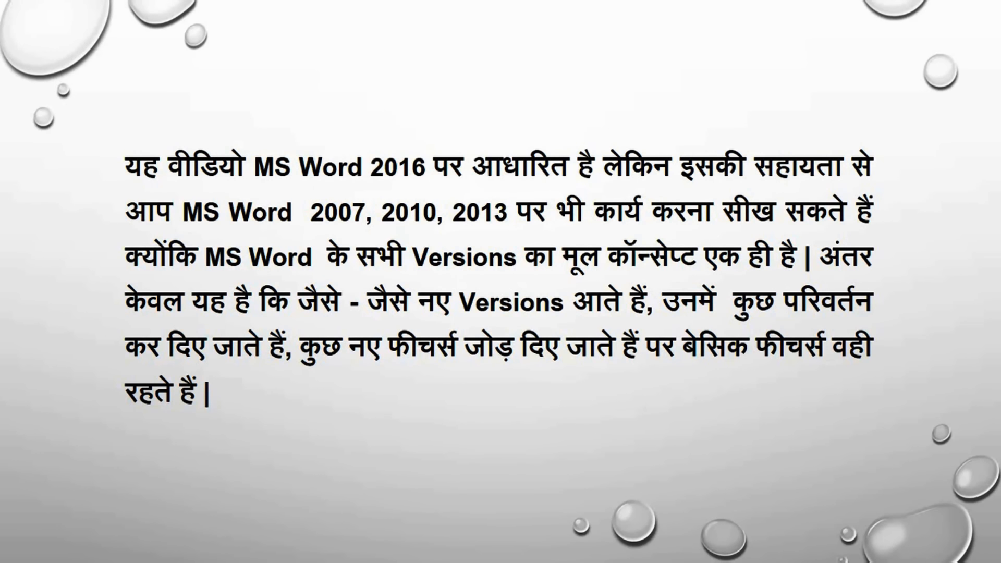
- Advance the intro slideshow past the Hindi explanation slide to the MS Word 2016 title slide
key("Right")
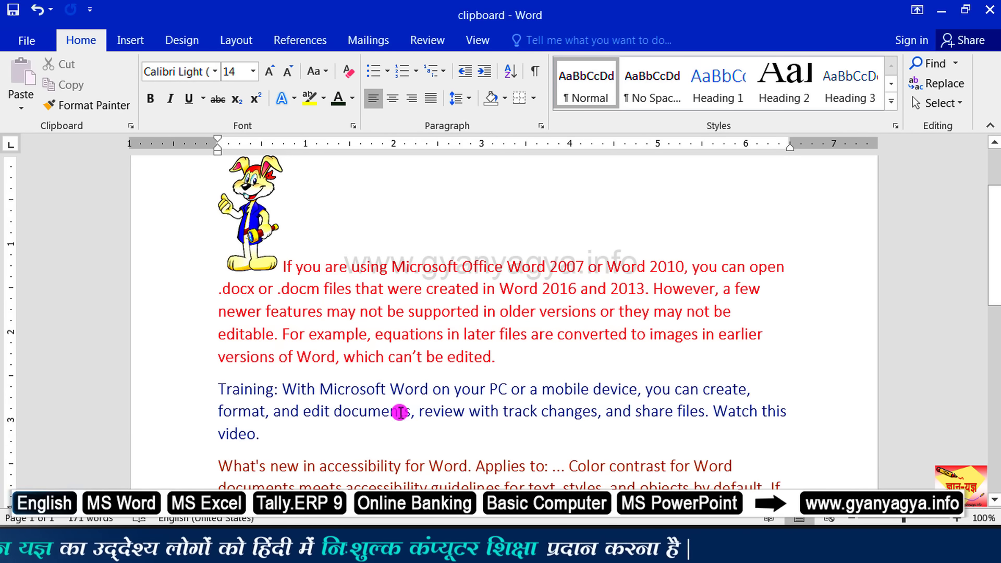
- Cut the red 'For example, equations…' sentence and paste it on a new line after 'video.'
left_click(322, 358, "ctrl")
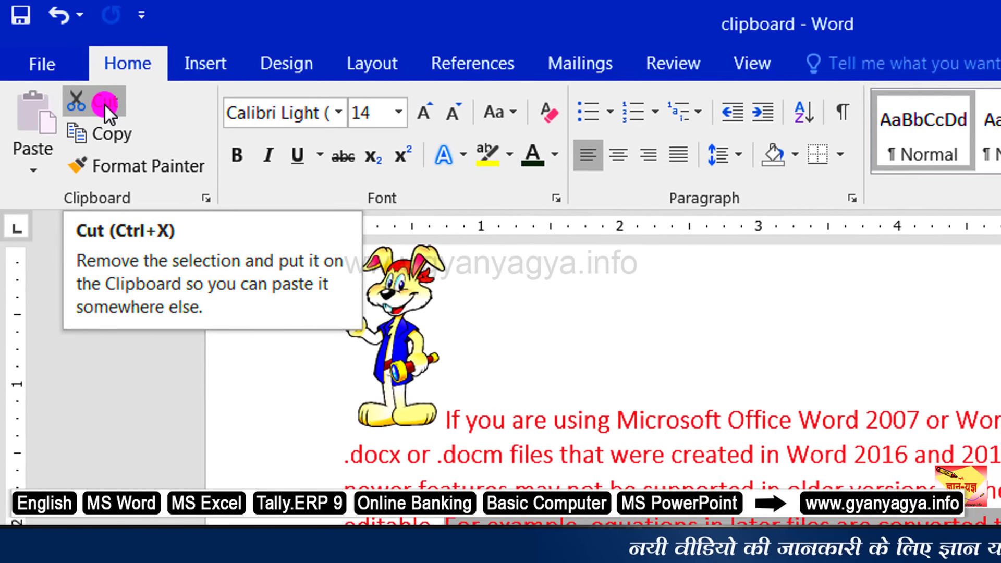
left_click(107, 107)
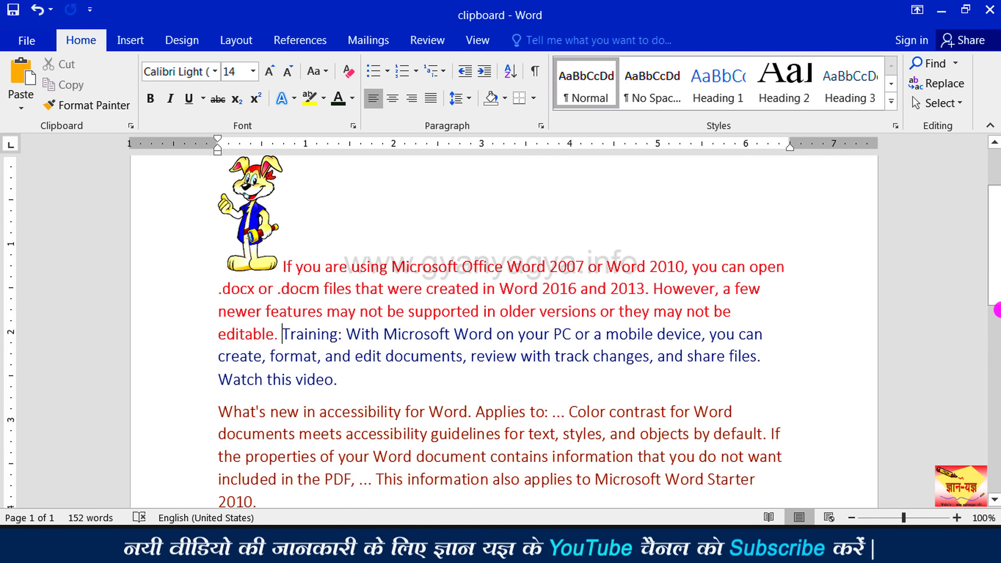
left_click_drag(993, 297, 986, 376)
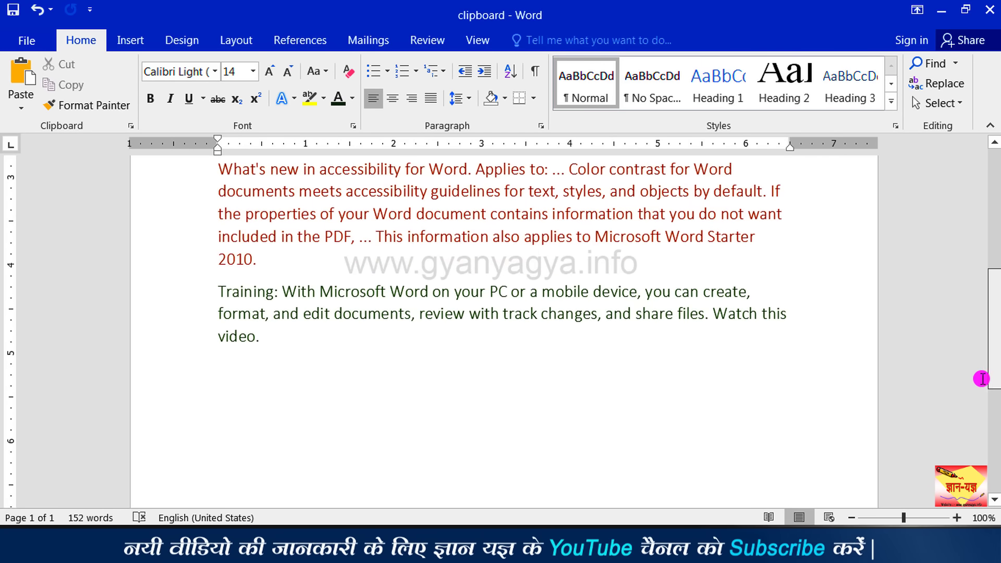
key("Return")
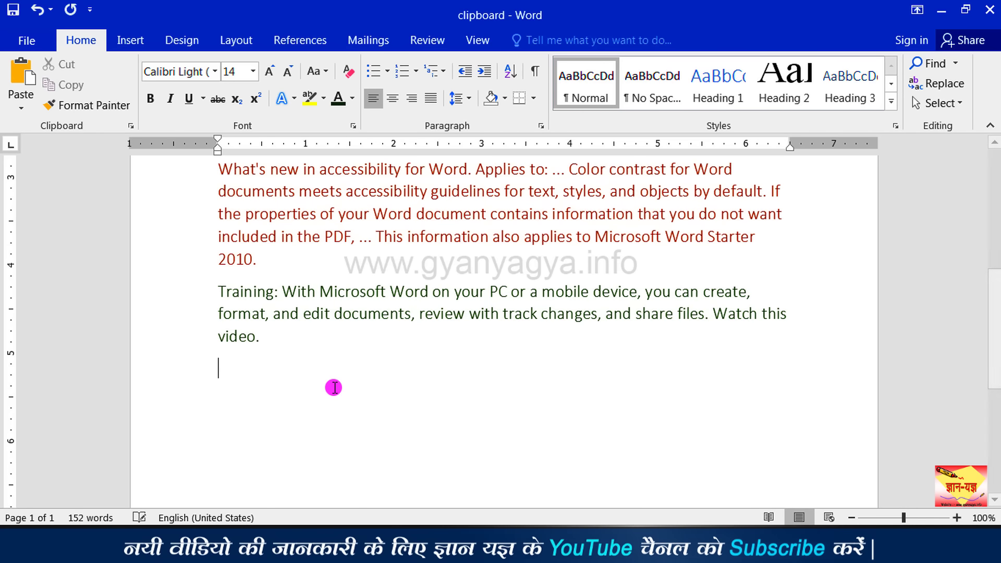
left_click(19, 79)
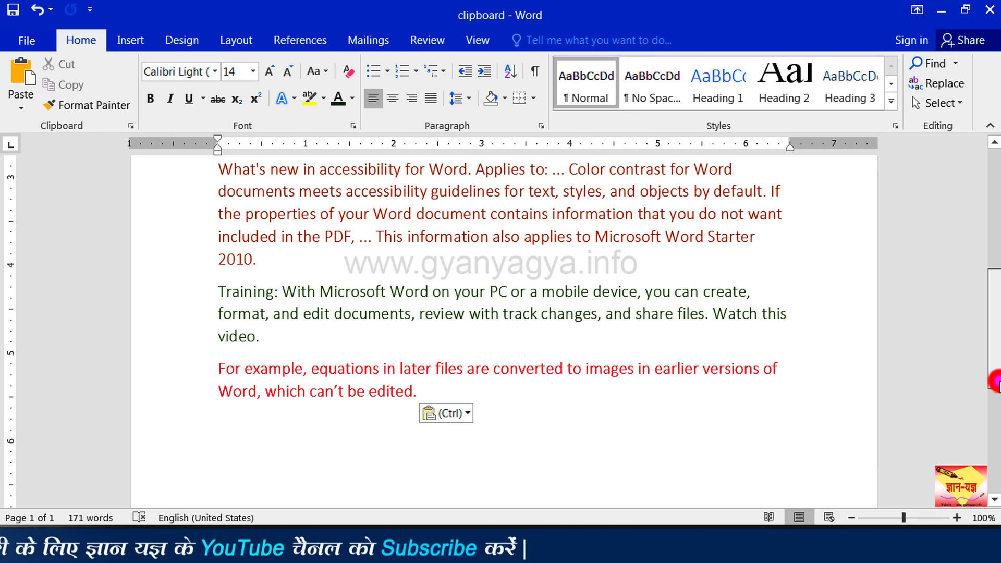
- Copy the blue 'Training: With Microsoft Word…' paragraph and paste it after the red sentence
left_click_drag(996, 380, 997, 291)
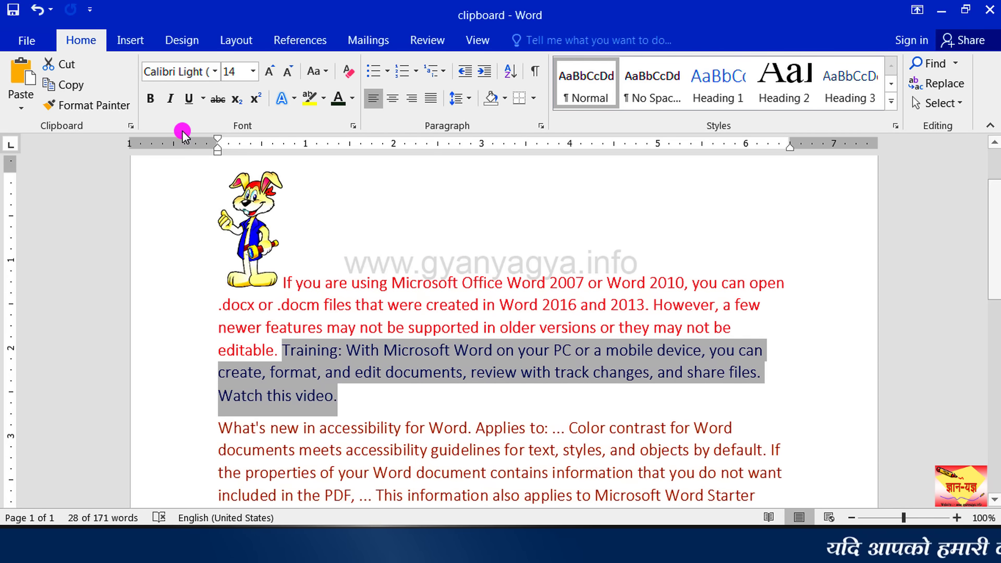
left_click(80, 88)
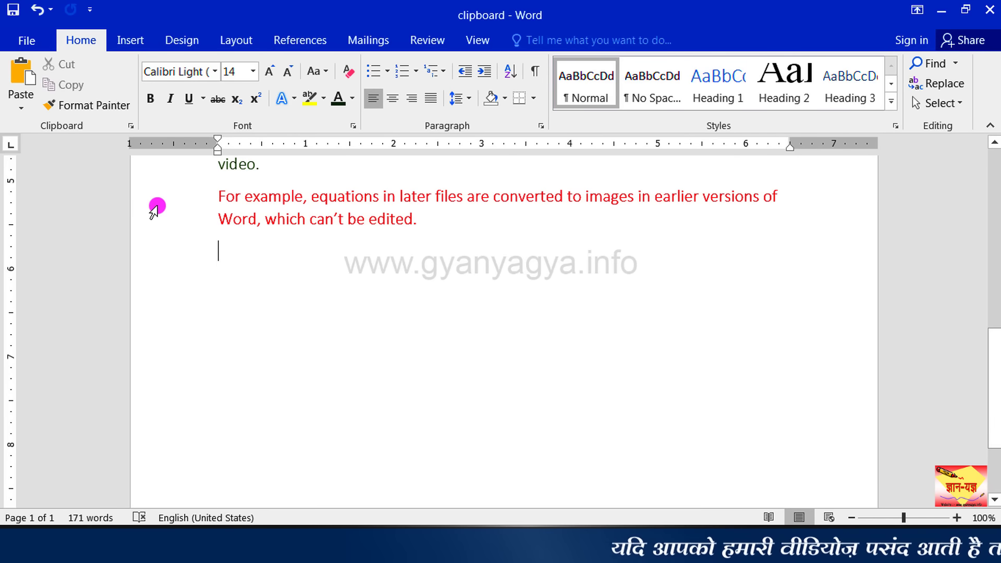
left_click(17, 83)
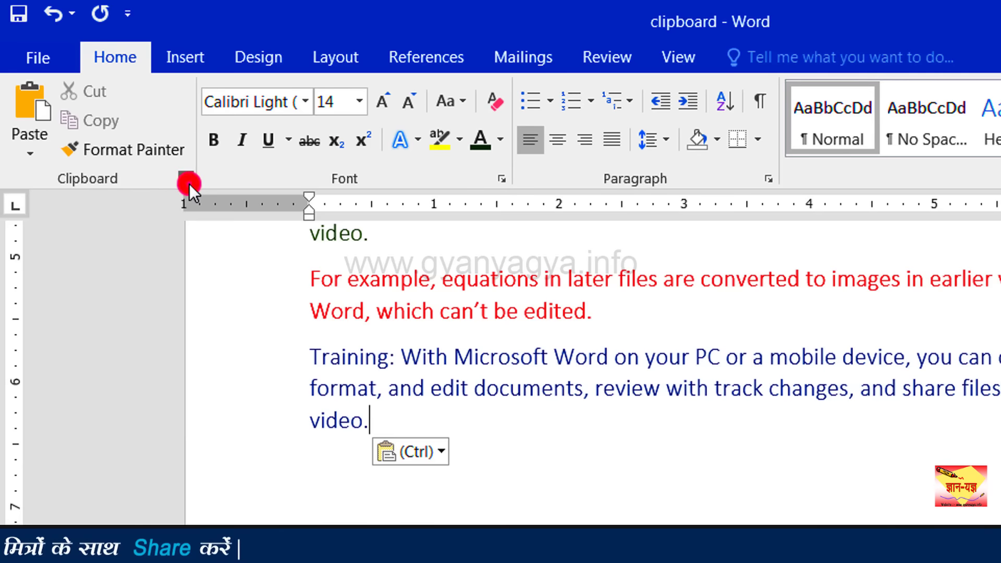
- Show the Clipboard pane and paste the collected 'For example…' sentence on a new line after 'video.'
left_click(271, 260)
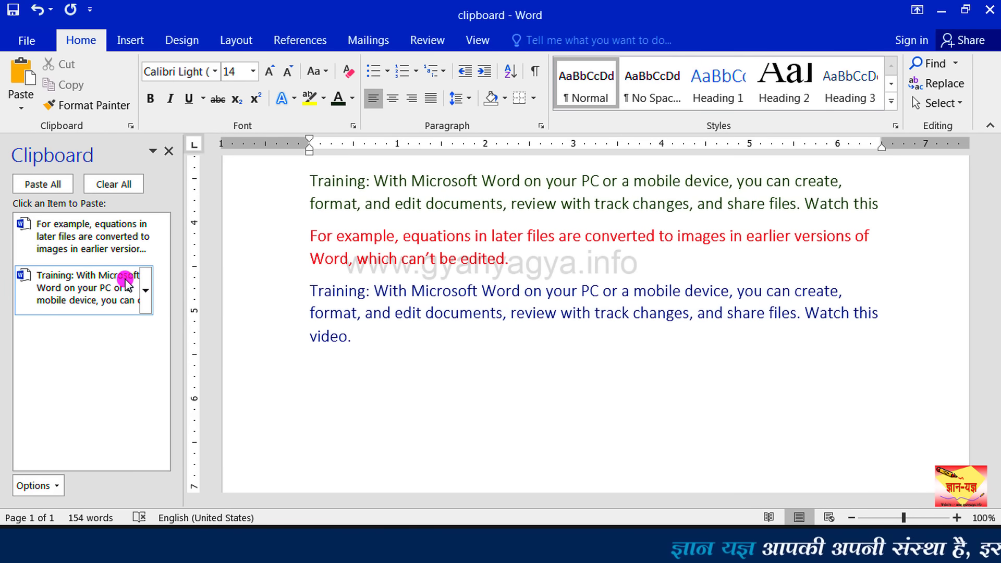
left_click(383, 340)
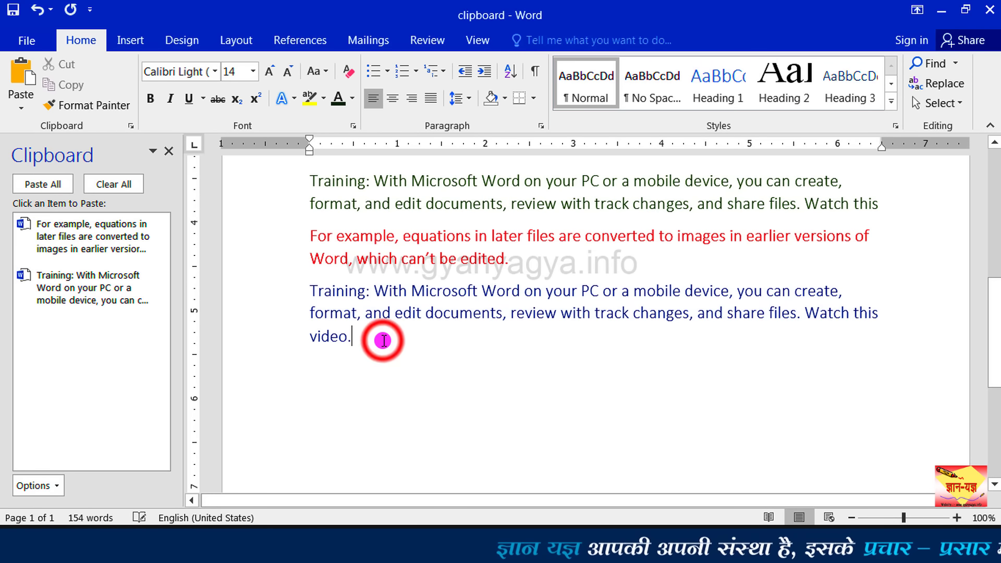
key("Return")
key("Return")
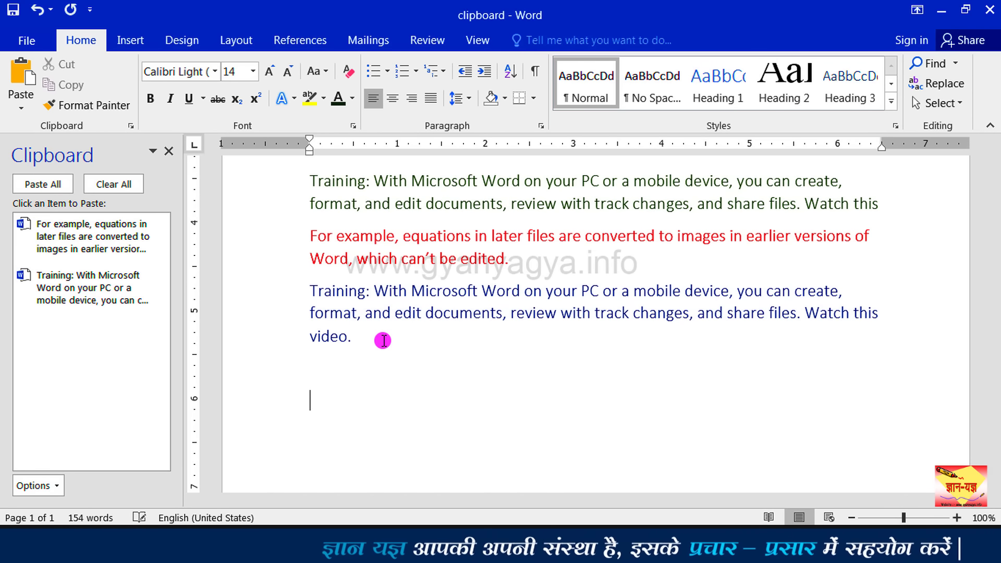
mouse_move(86, 236)
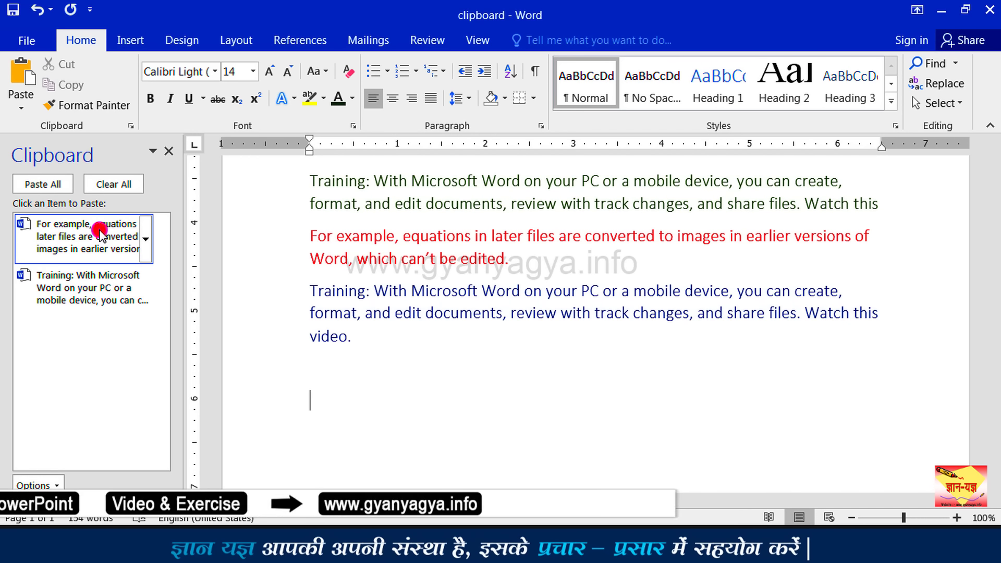
left_click(101, 234)
- Paste the collected 'Training…' text from the Clipboard pane three times
scroll(473, 412, "down", 3)
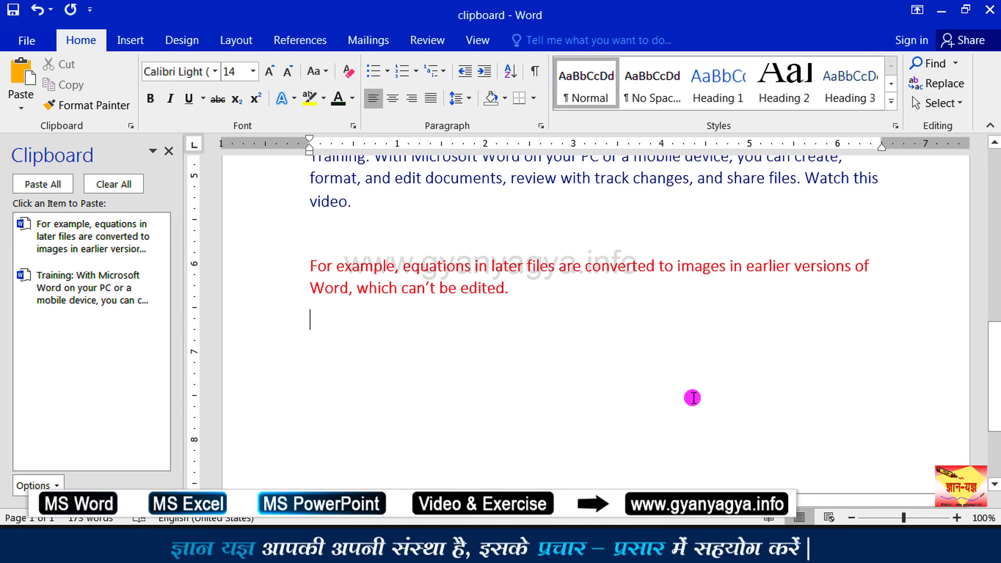
left_click(106, 280)
left_click(106, 280)
left_click(106, 280)
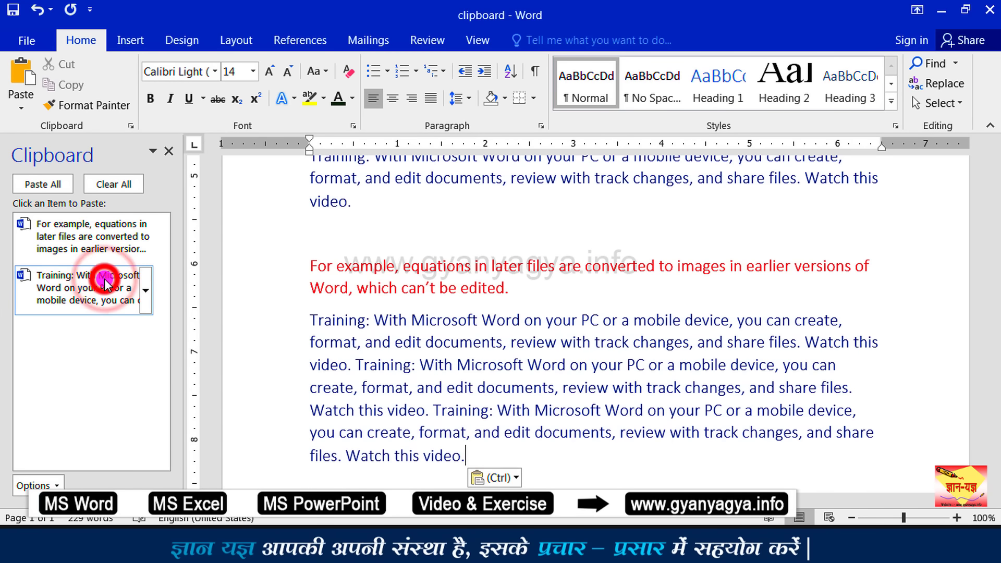
scroll(785, 217, "up", 5)
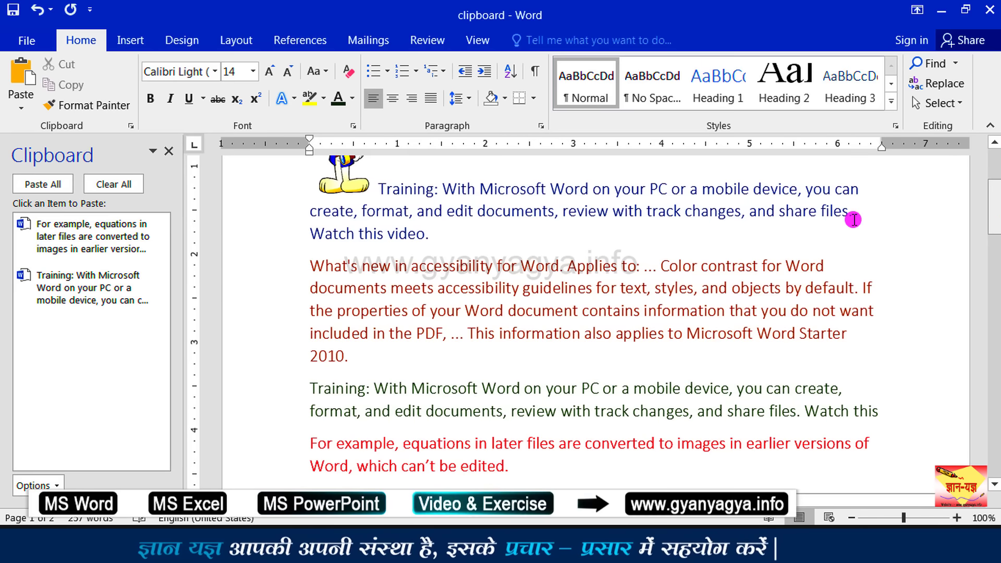
- Copy the 'What's new in accessibility for Word…' paragraph as a third clipboard item
left_click_drag(350, 359, 286, 269)
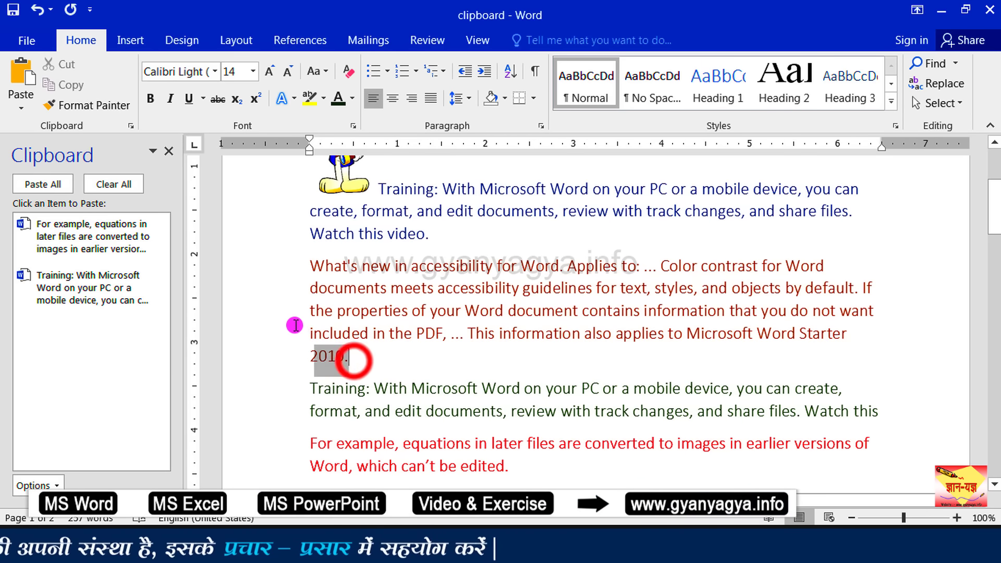
left_click(49, 85)
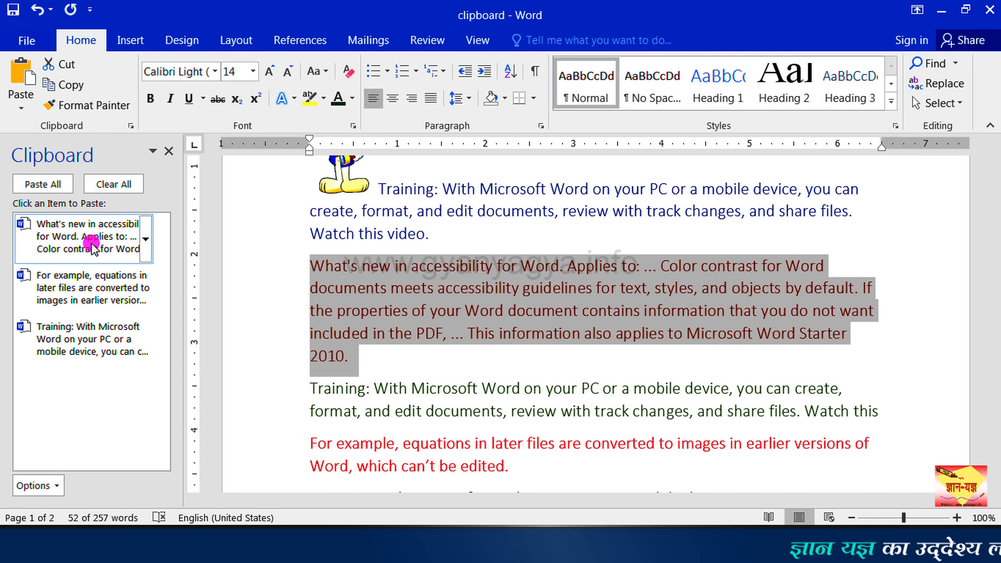
left_click(918, 229)
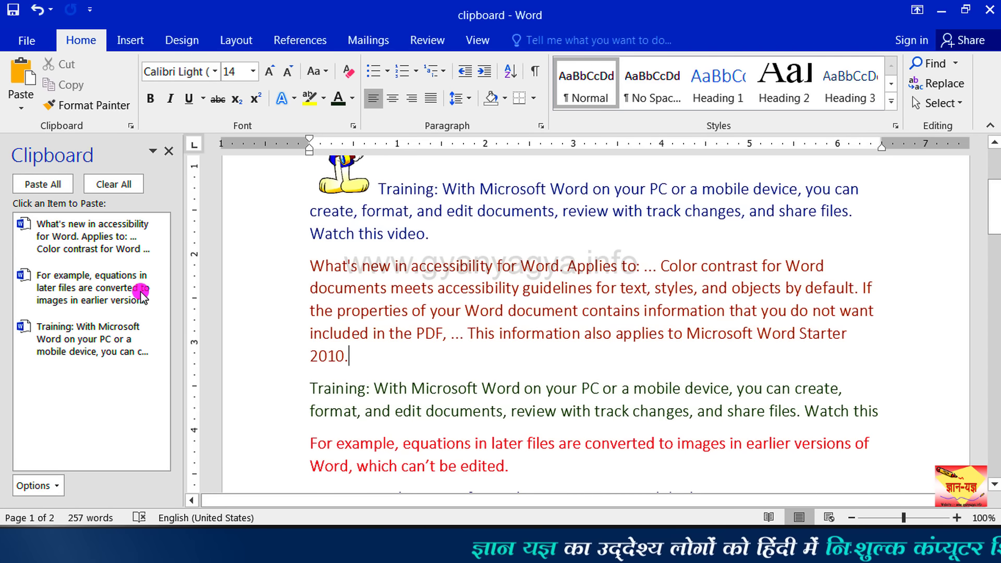
mouse_move(82, 339)
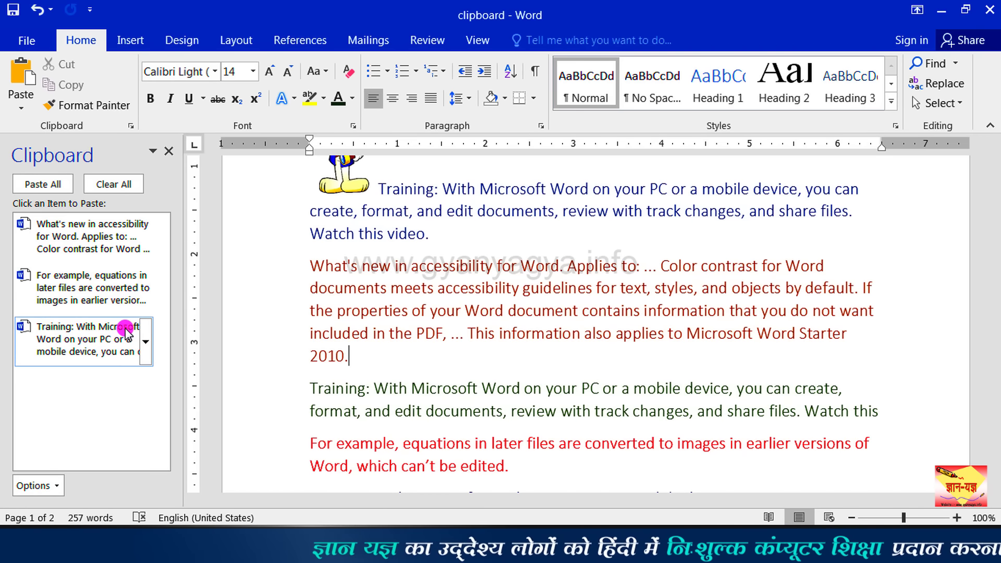
left_click_drag(994, 223, 987, 348)
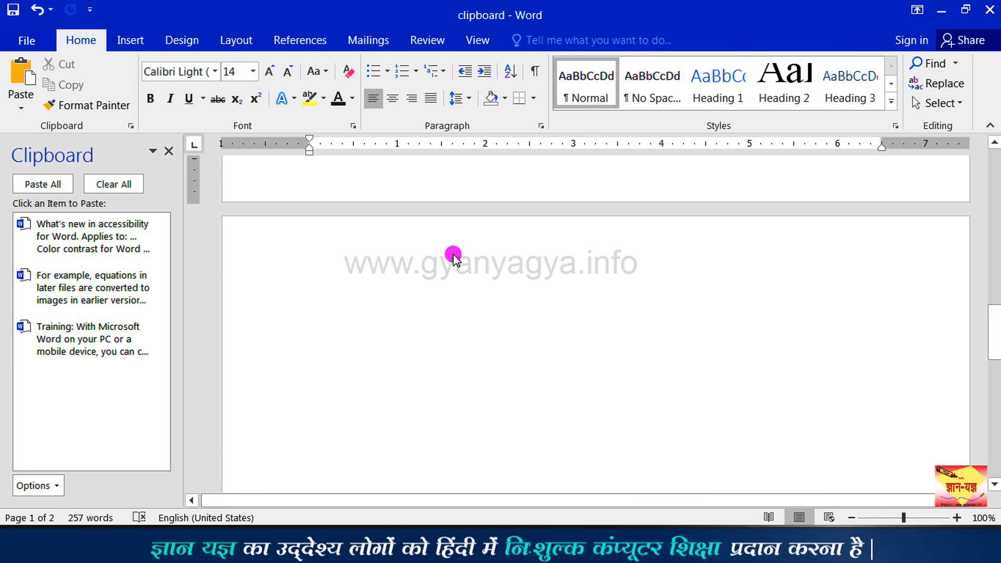
- Paste all three clipboard items at the top of page 2, close the pane, and go to File
left_click(437, 263)
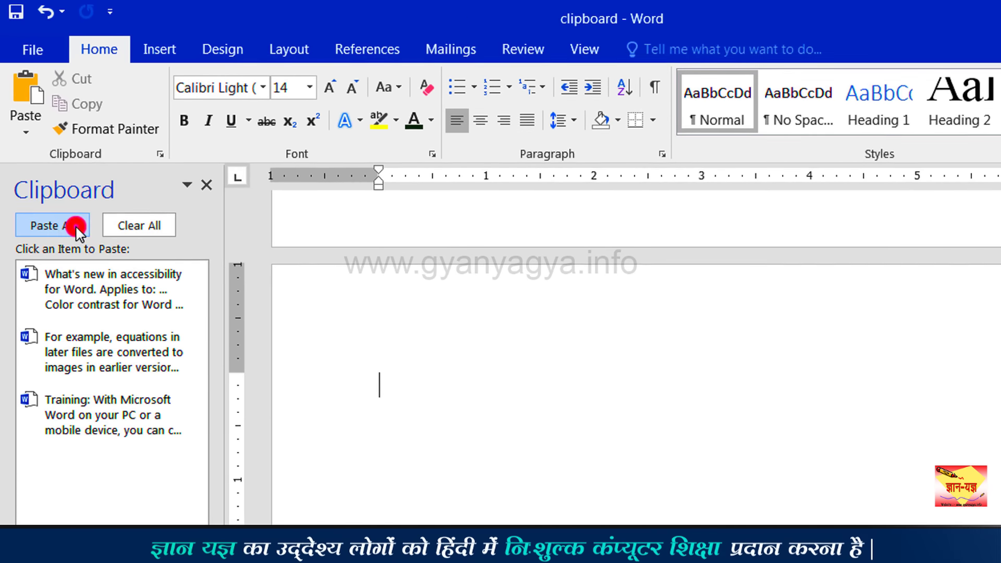
left_click(76, 228)
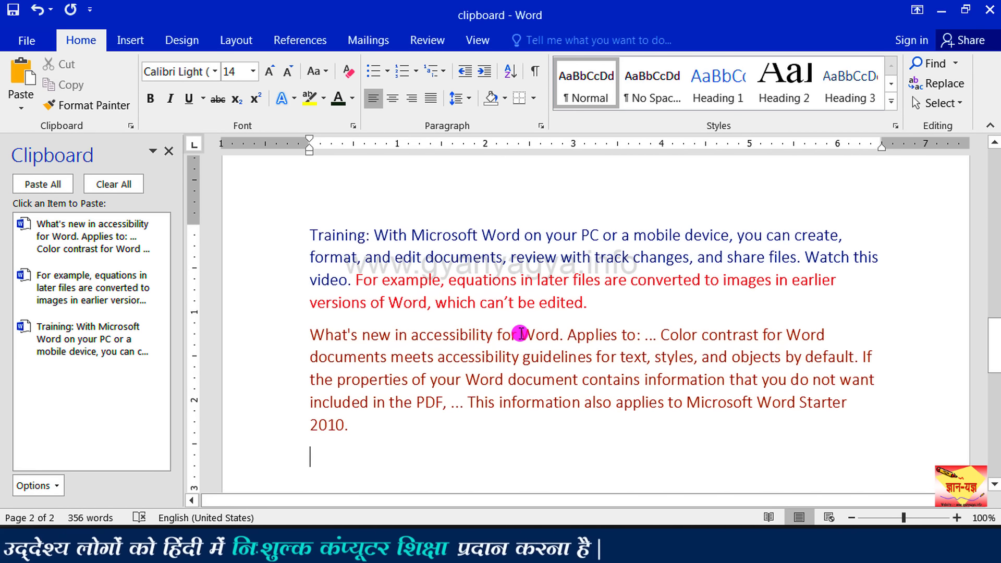
left_click(168, 148)
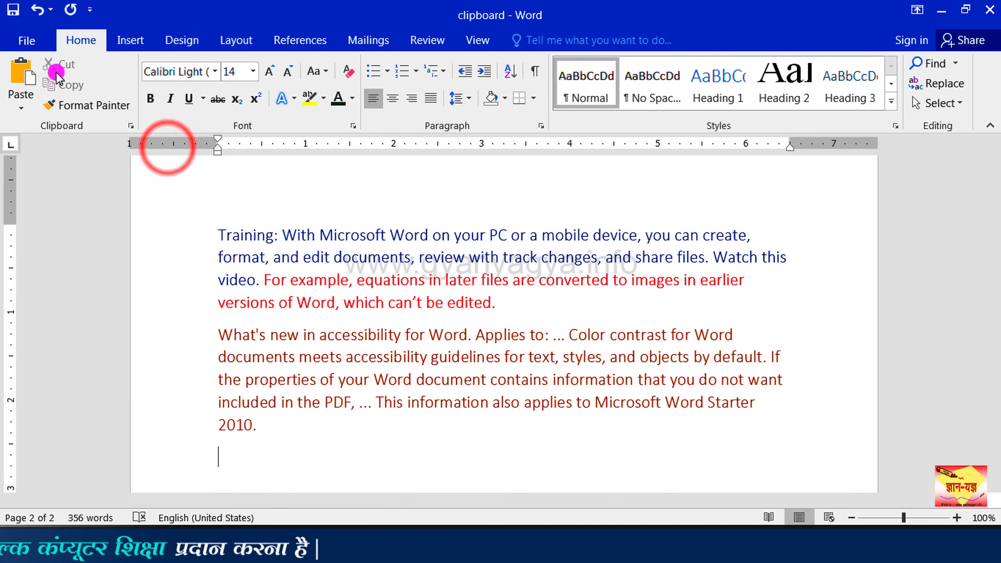
left_click(23, 40)
- Create a blank Document1 and show the Clipboard pane with its three collected items
left_click(51, 115)
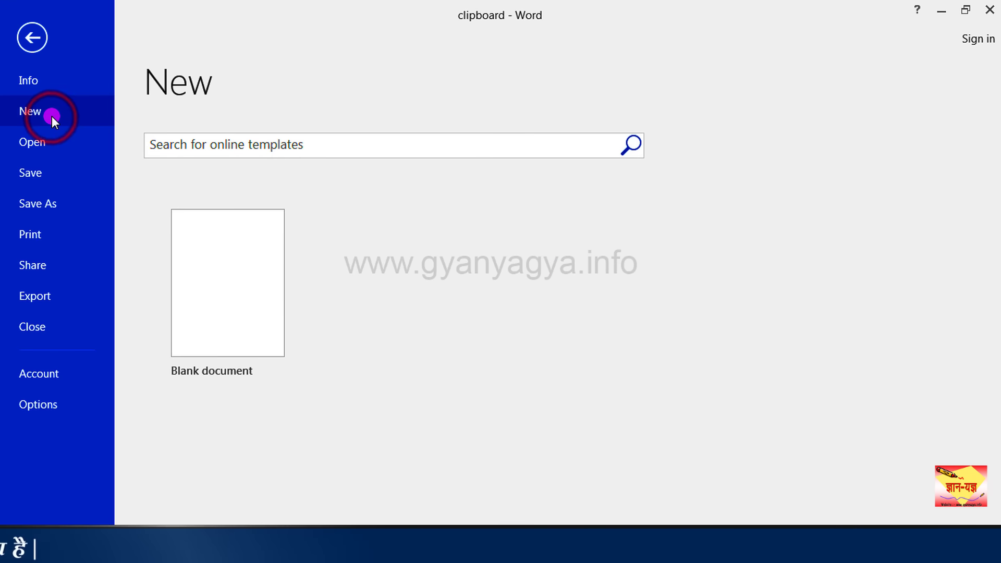
left_click(223, 273)
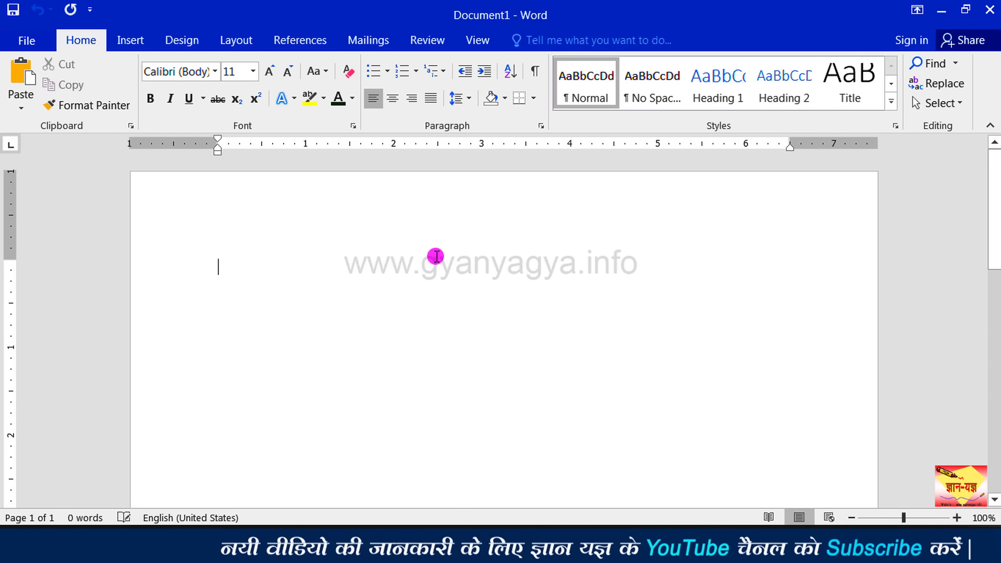
left_click(132, 127)
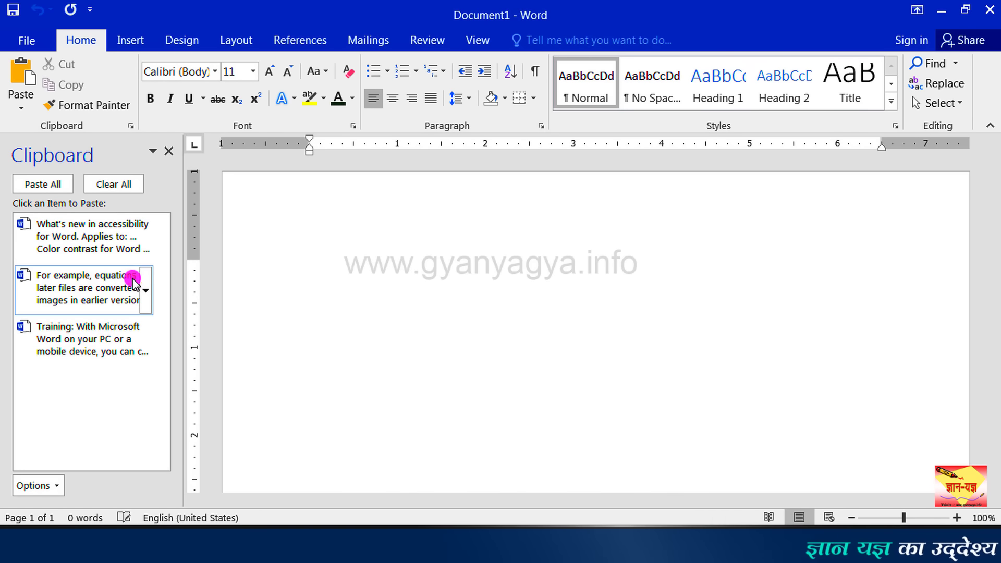
- Paste all three collected items into Document1 using Paste All
left_click(320, 270)
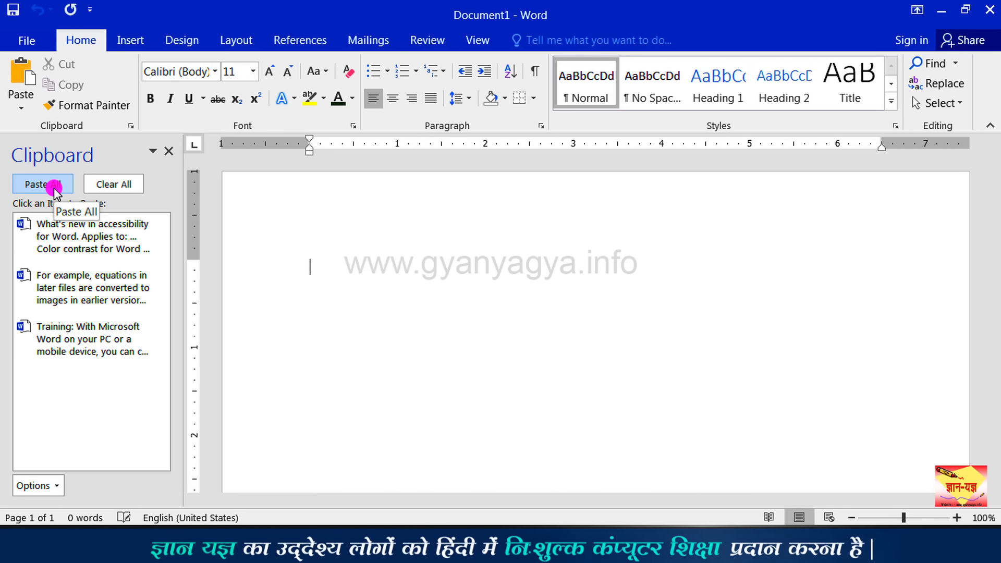
left_click(54, 188)
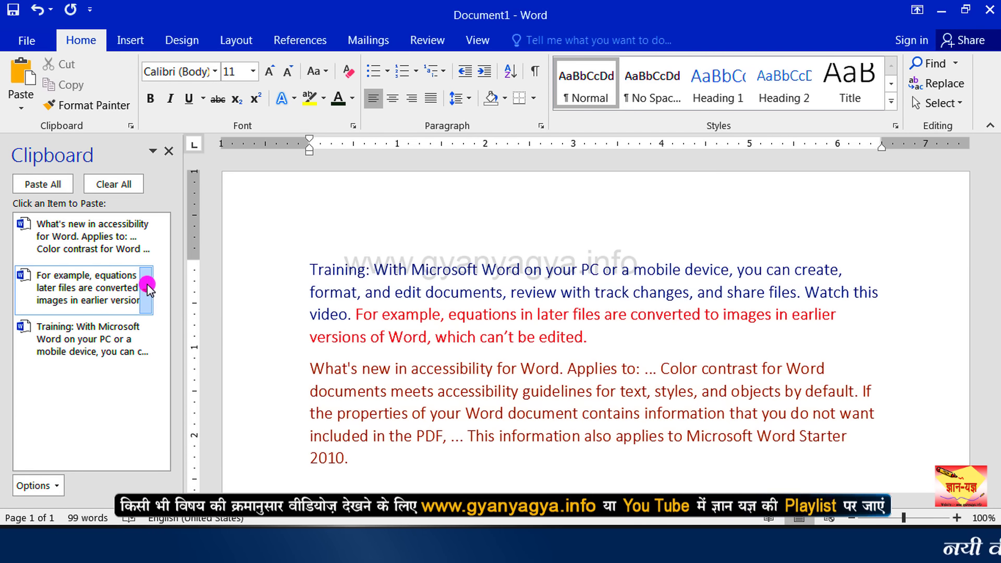
mouse_move(93, 237)
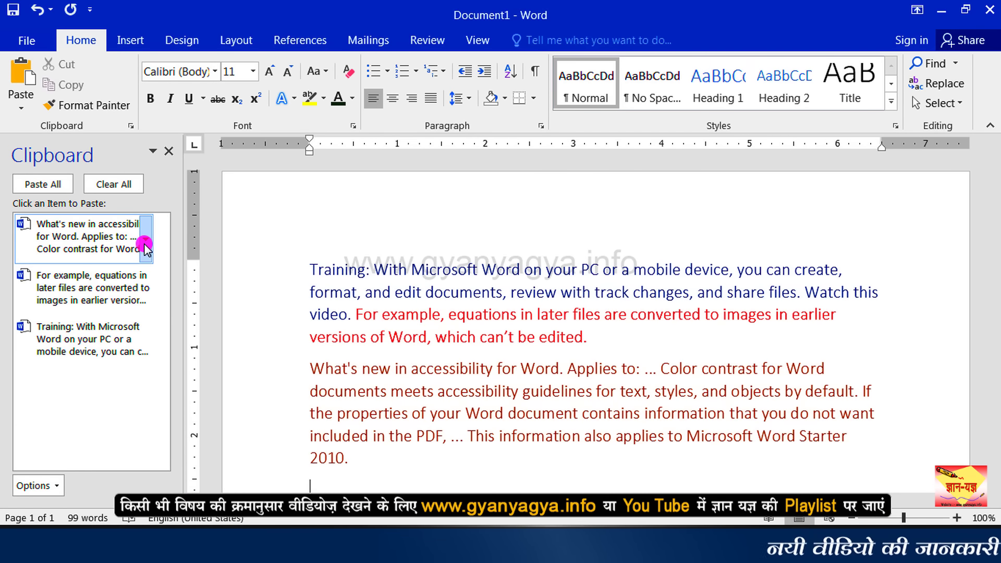
- Delete the 'What's new' item from the Office Clipboard, then clear all remaining items
left_click(146, 245)
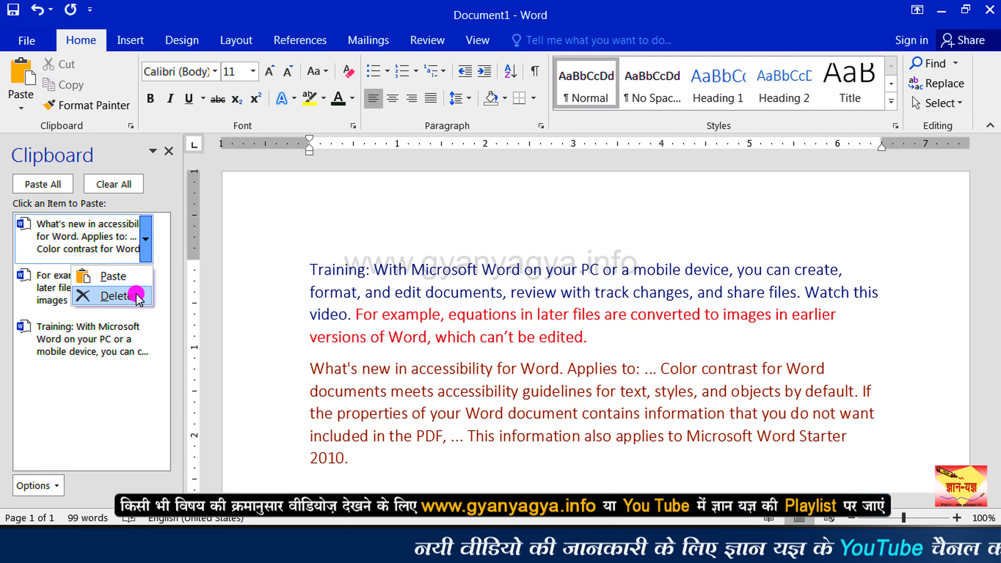
left_click(116, 296)
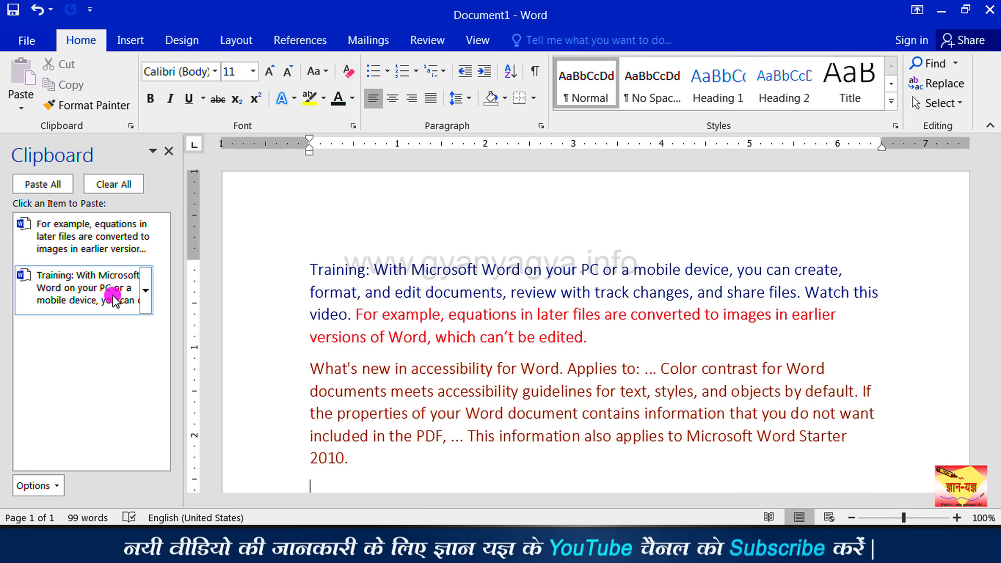
left_click(122, 184)
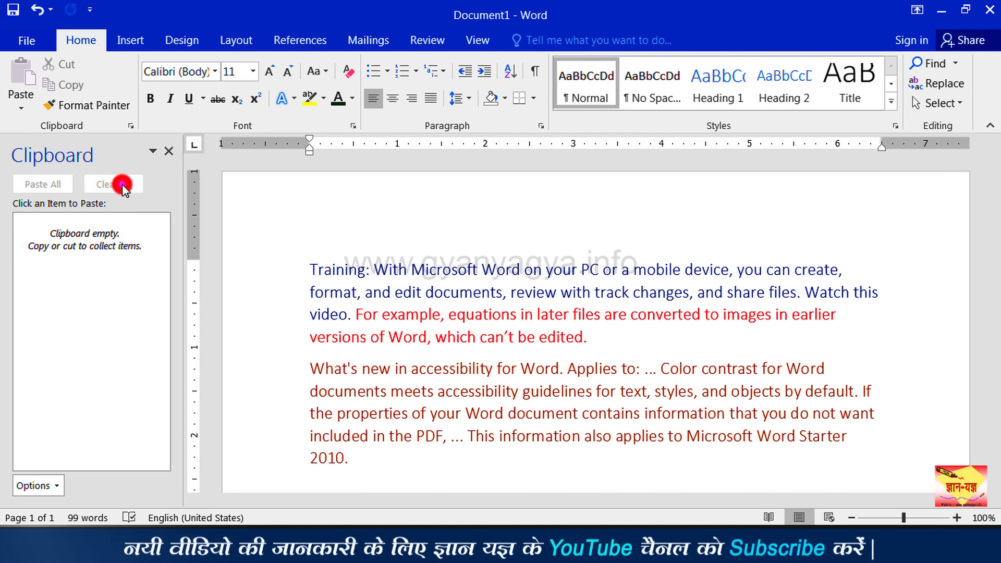